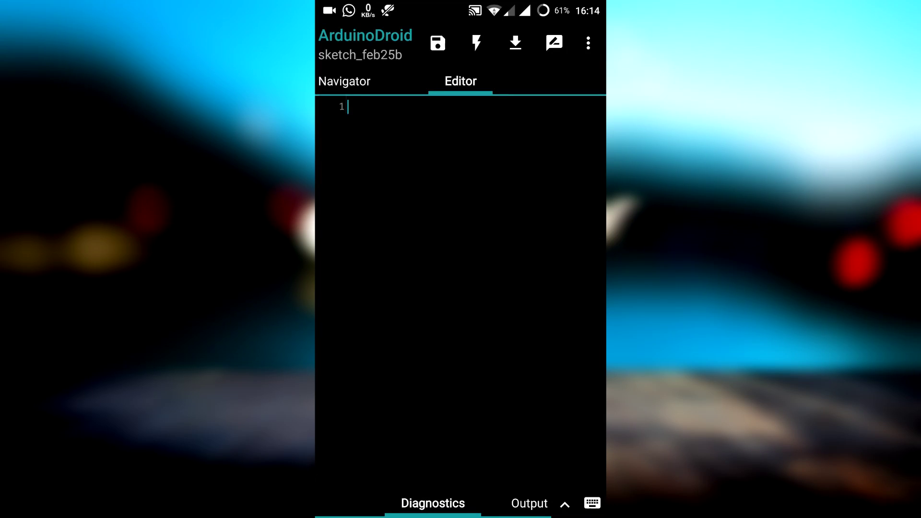
# - Add a new line to the empty sketch_feb25b editor
pyautogui.click(484, 134)
pyautogui.click(426, 177)
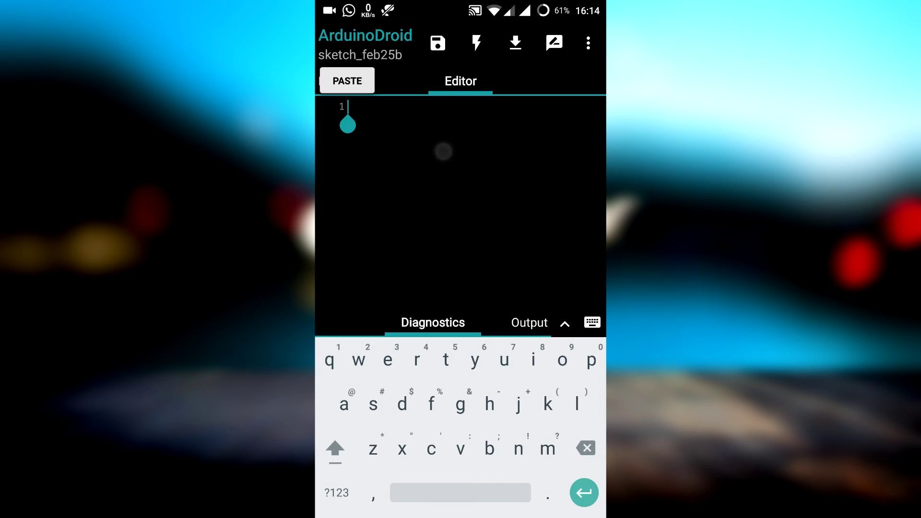
pyautogui.press('Return')
# - Check the Save, Compile, Upload and Monitor toolbar tooltips, then try the serial monitor
pyautogui.click(437, 43)
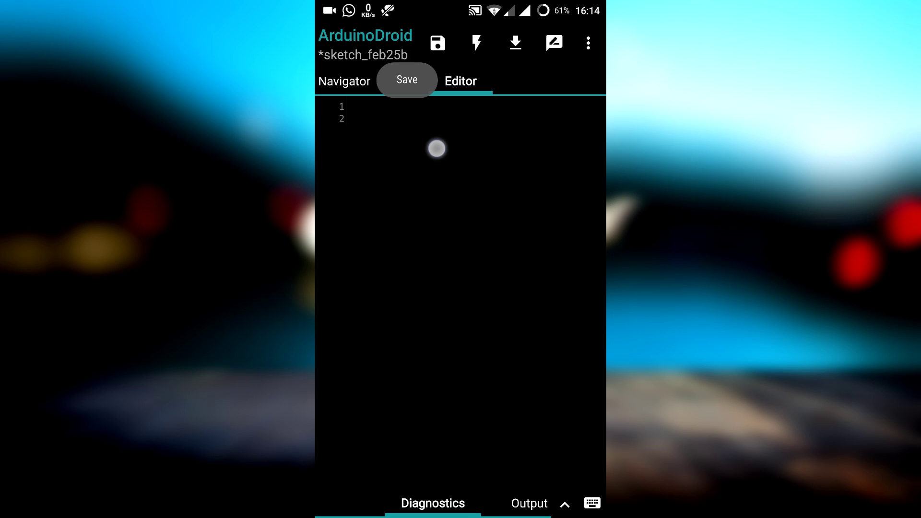
pyautogui.click(477, 43)
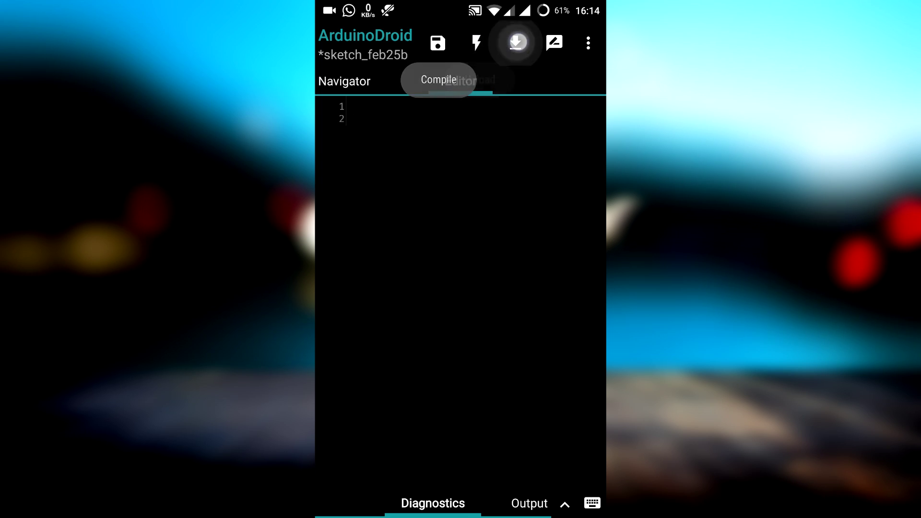
pyautogui.click(515, 44)
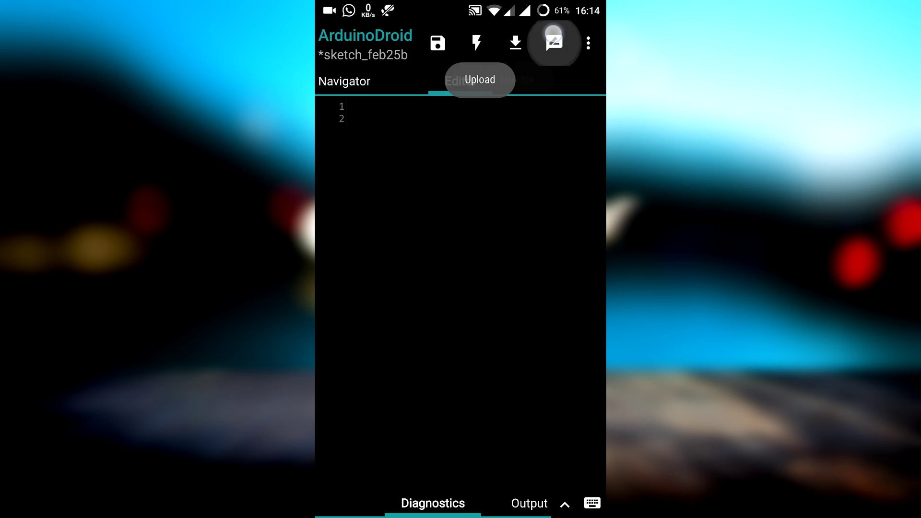
pyautogui.click(554, 44)
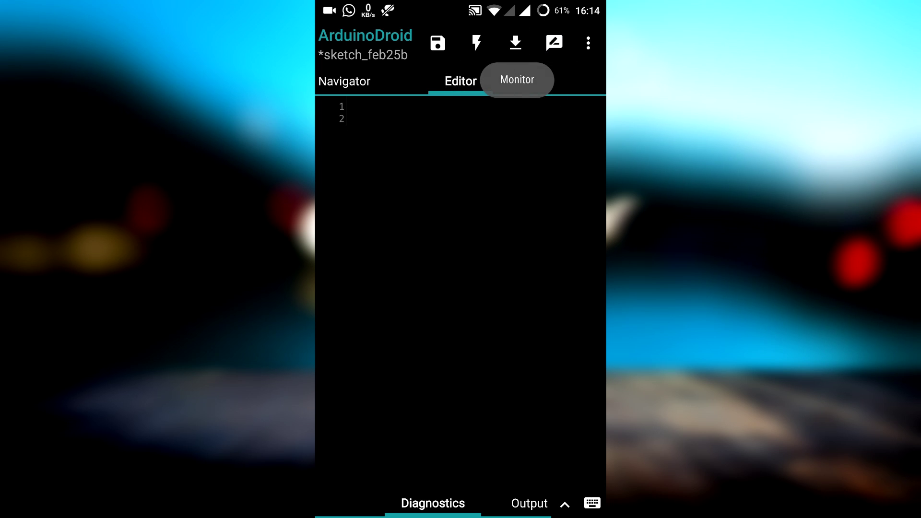
pyautogui.click(554, 43)
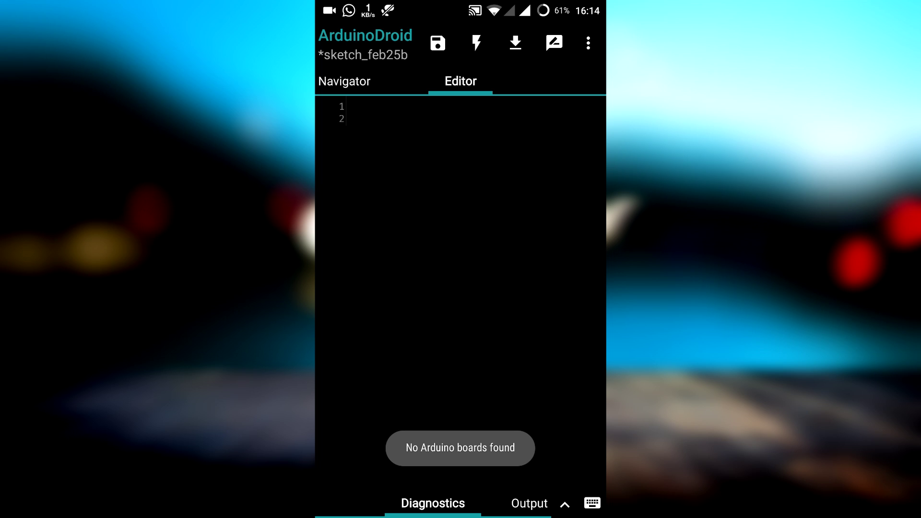
# - Set the board type to Uno in Settings, then reopen Settings
pyautogui.click(588, 43)
pyautogui.click(529, 199)
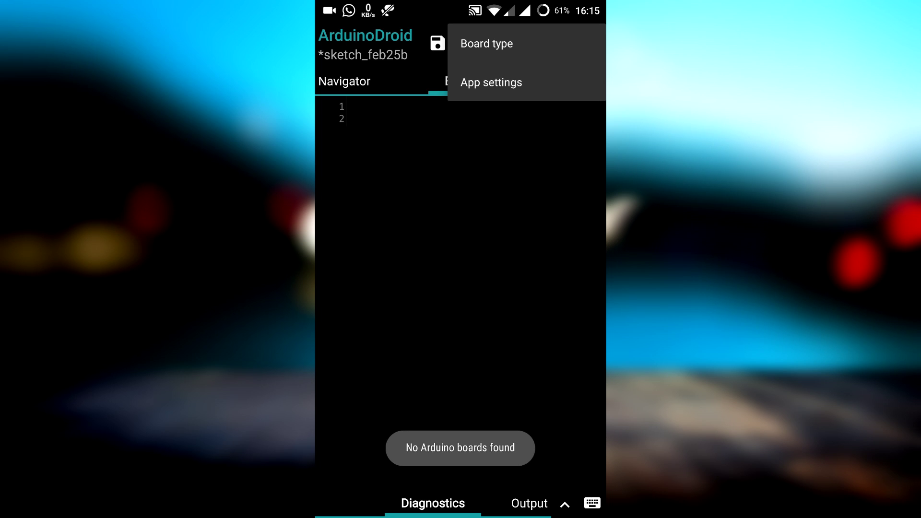
pyautogui.click(487, 44)
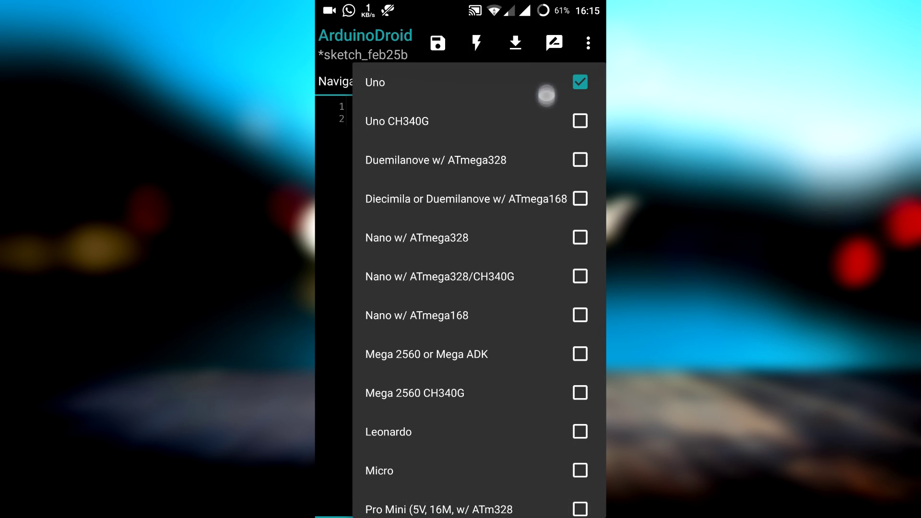
pyautogui.click(570, 79)
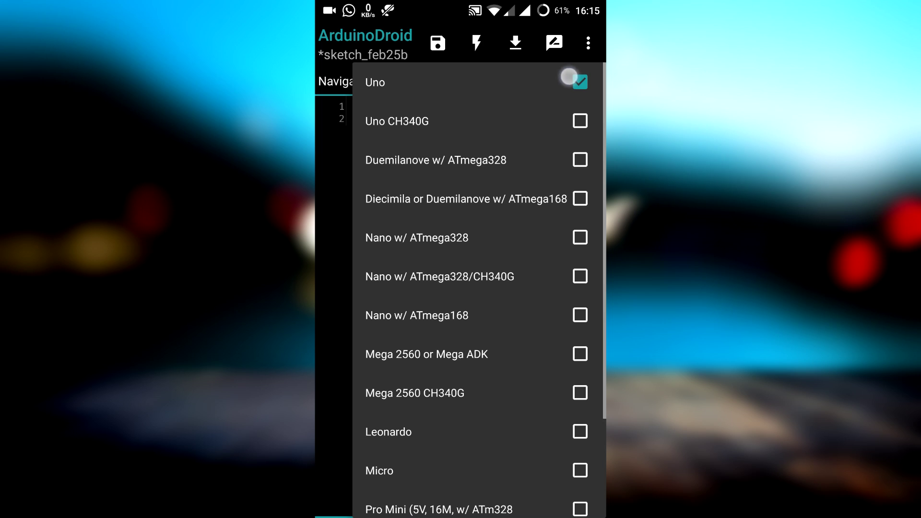
pyautogui.click(497, 114)
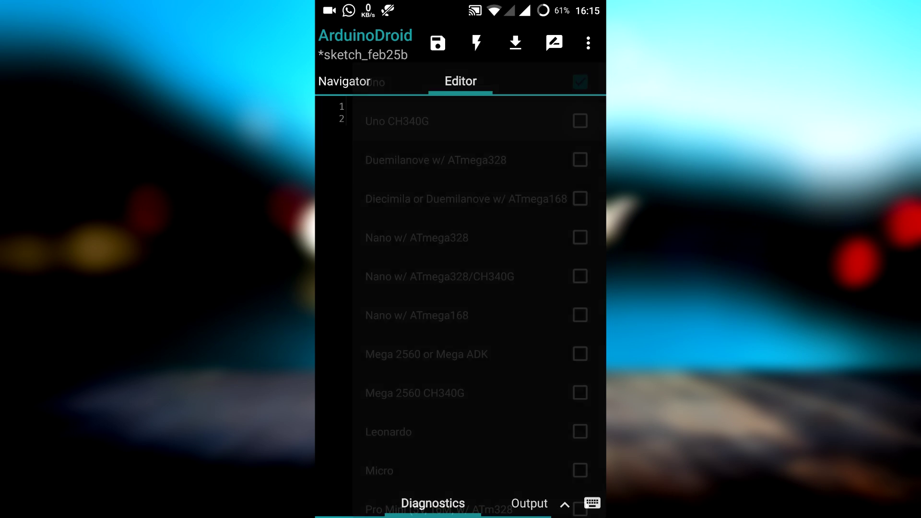
pyautogui.click(589, 44)
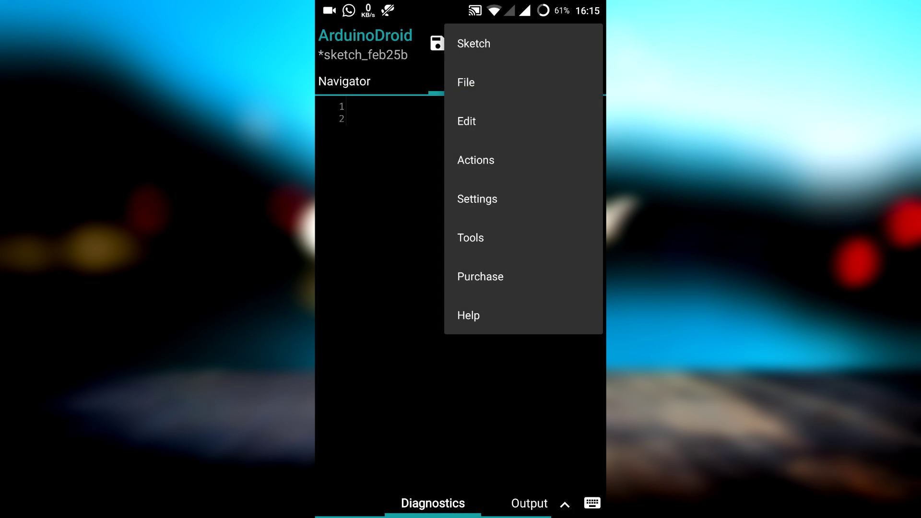
pyautogui.click(512, 200)
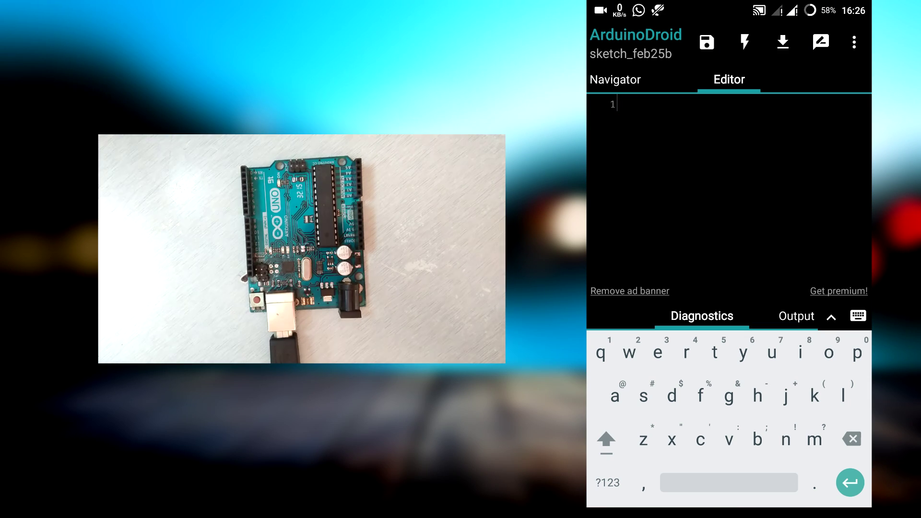
# - Open blink.ino from recent sketches, discarding the empty sketch's changes, and compile it
pyautogui.click(858, 316)
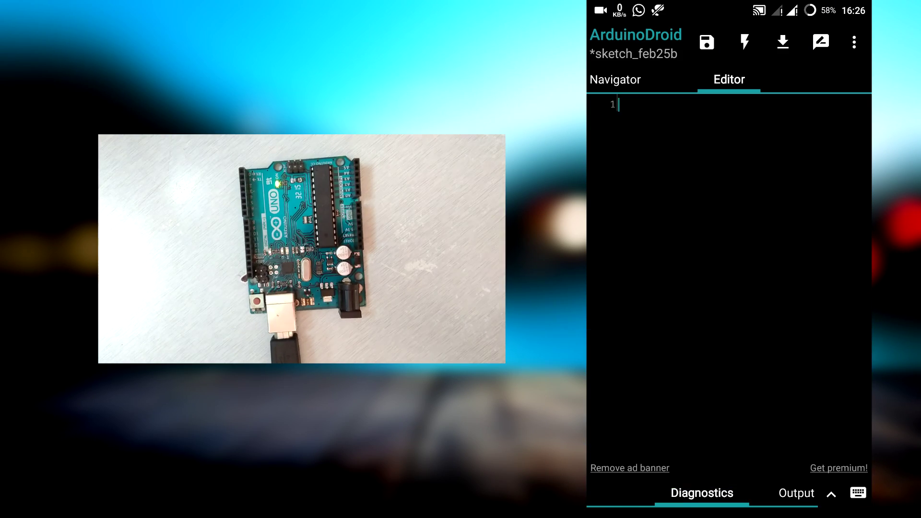
pyautogui.click(854, 42)
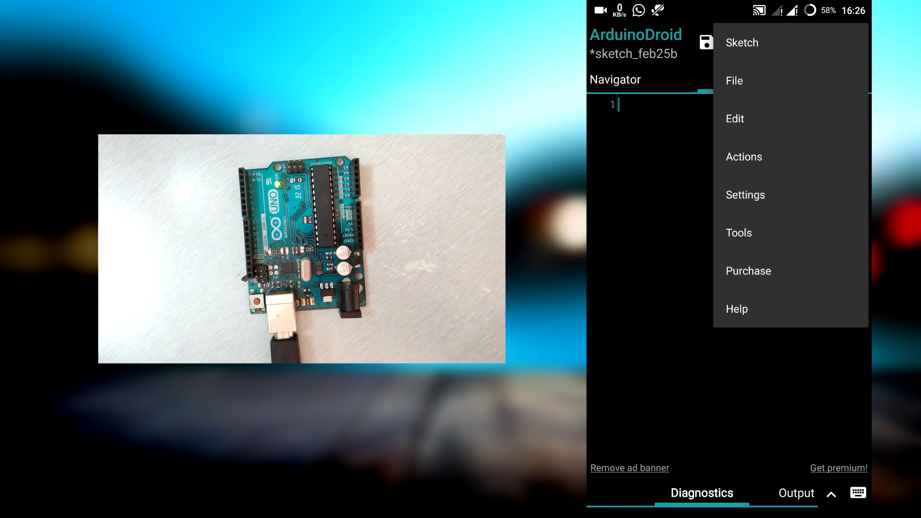
pyautogui.click(770, 42)
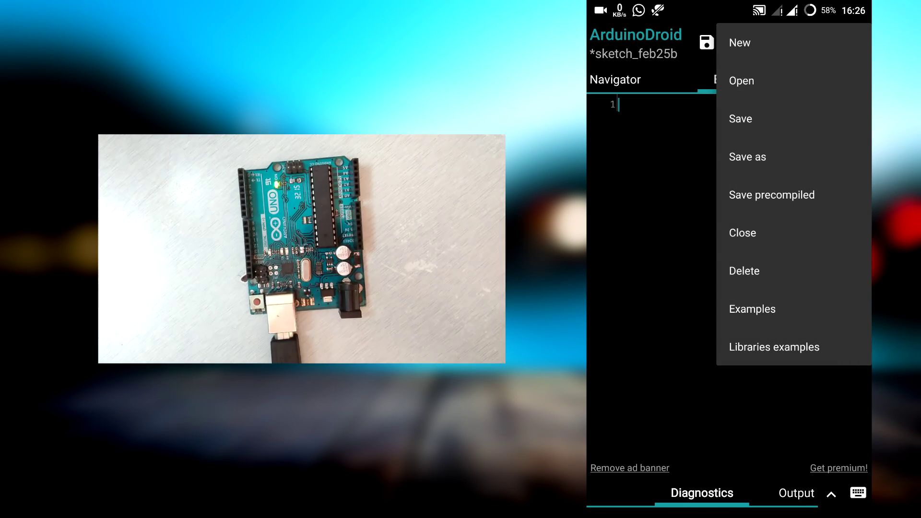
pyautogui.click(768, 81)
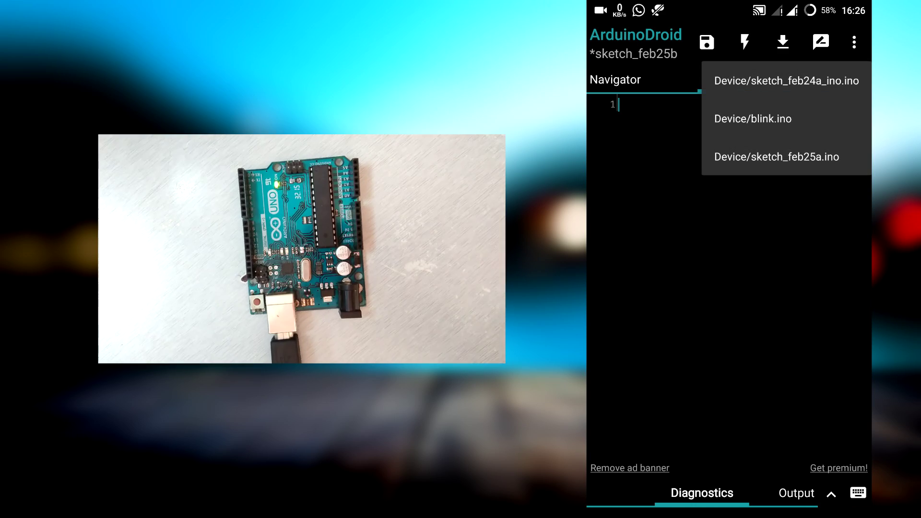
pyautogui.click(787, 81)
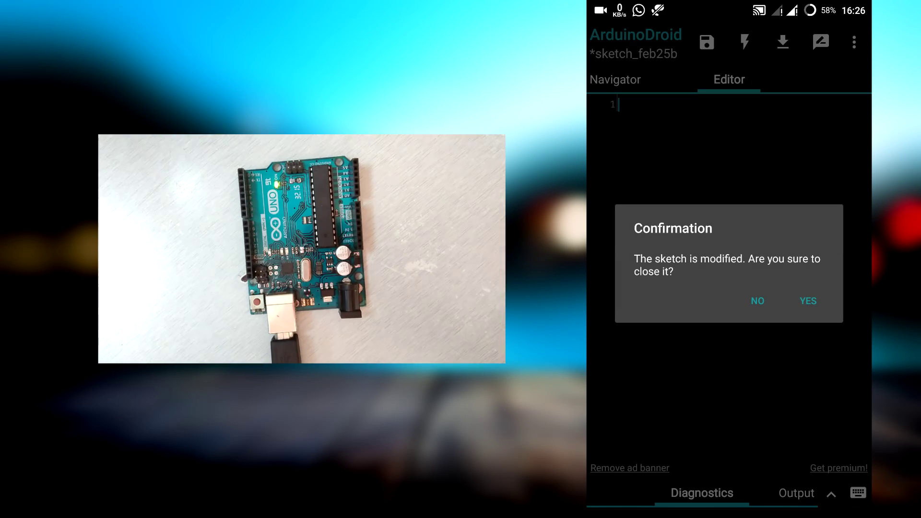
pyautogui.click(807, 301)
pyautogui.click(745, 42)
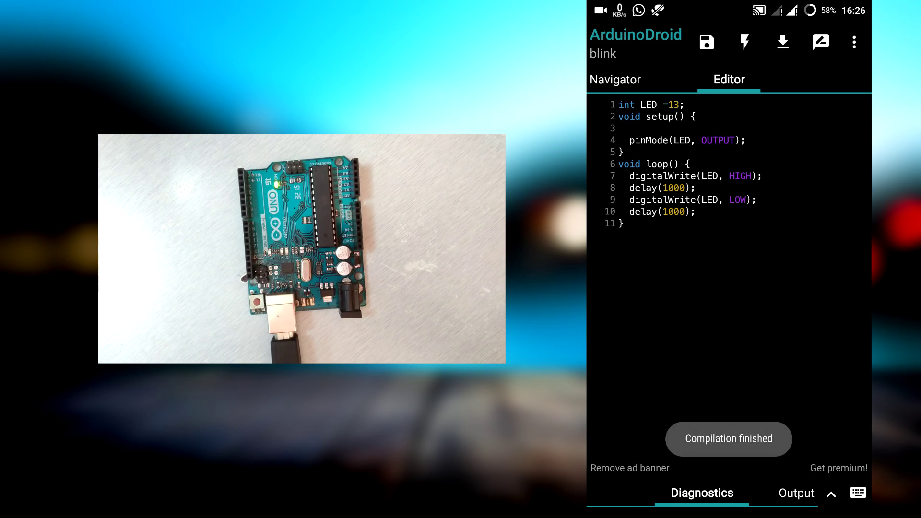
# - Upload blink to the Uno, always allowing ArduinoDroid to use this USB device
pyautogui.click(783, 42)
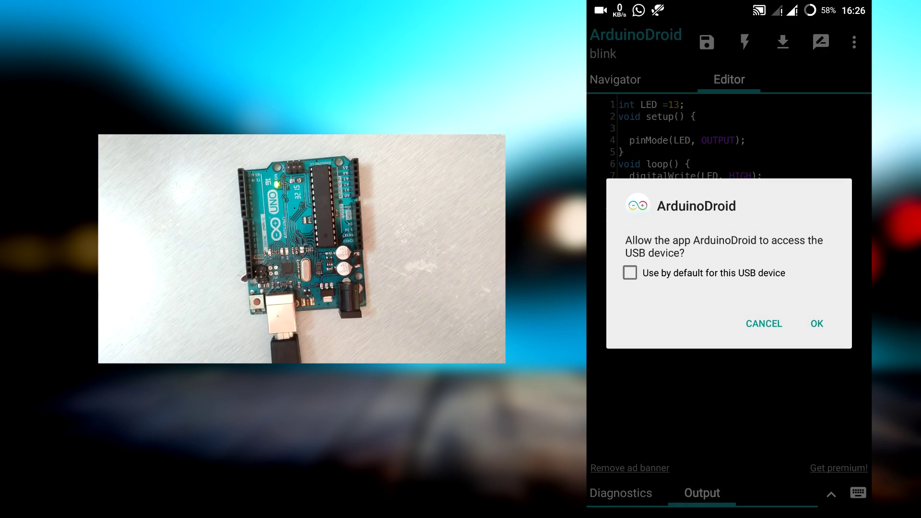
pyautogui.click(630, 272)
pyautogui.click(817, 323)
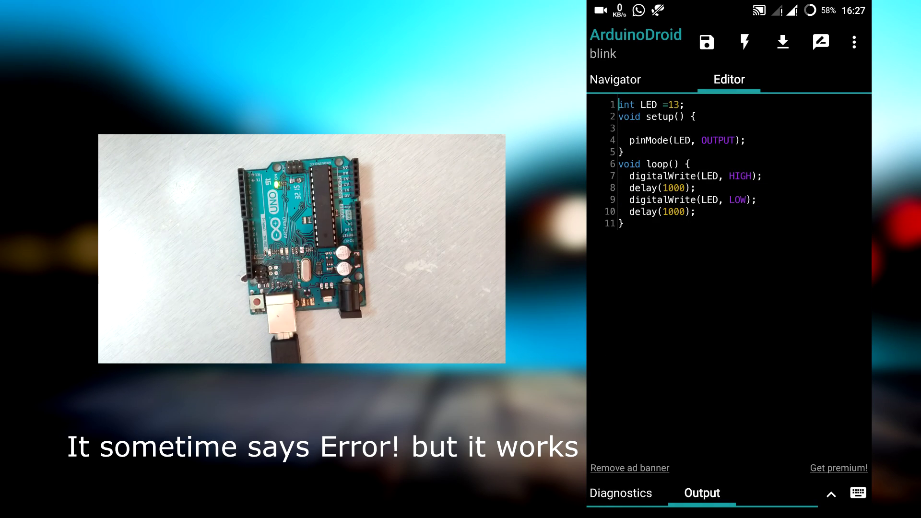